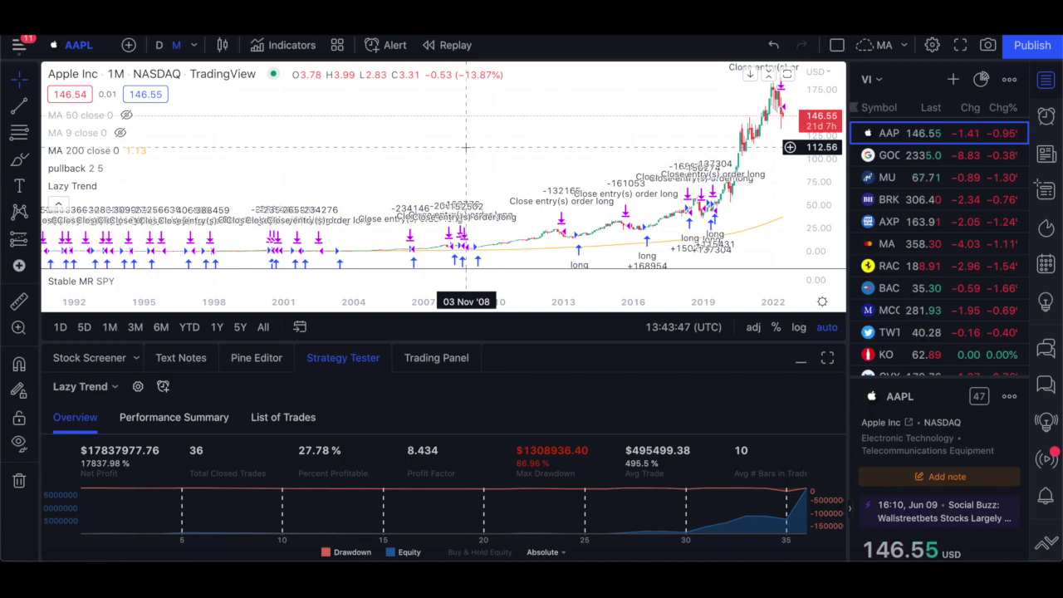
Review Lazy Trend backtest results for GOOGL, MU, BRK.B and AXP in turn from the watchlist
click(915, 158)
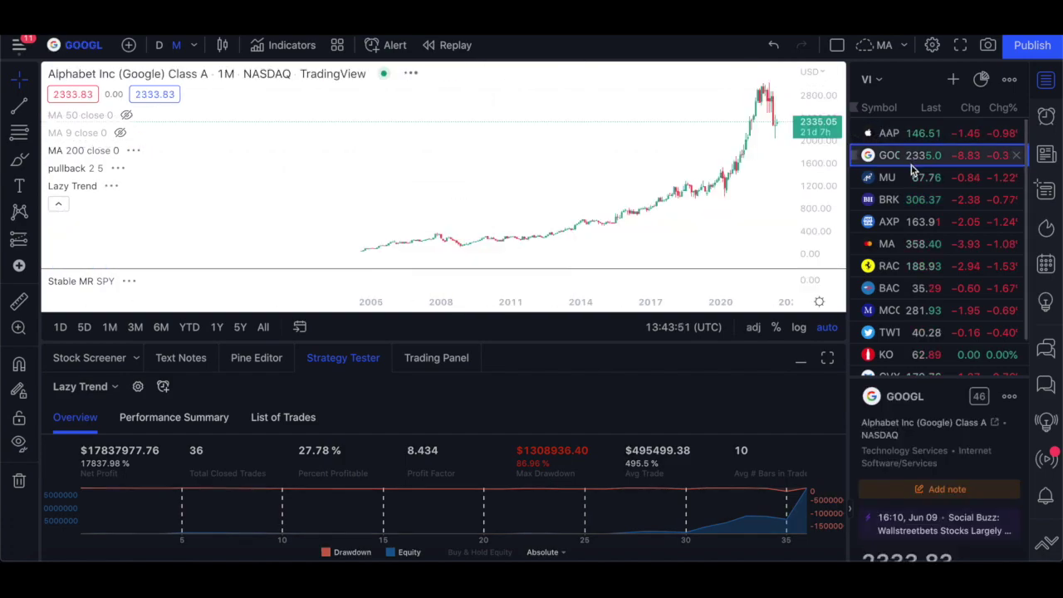
click(905, 176)
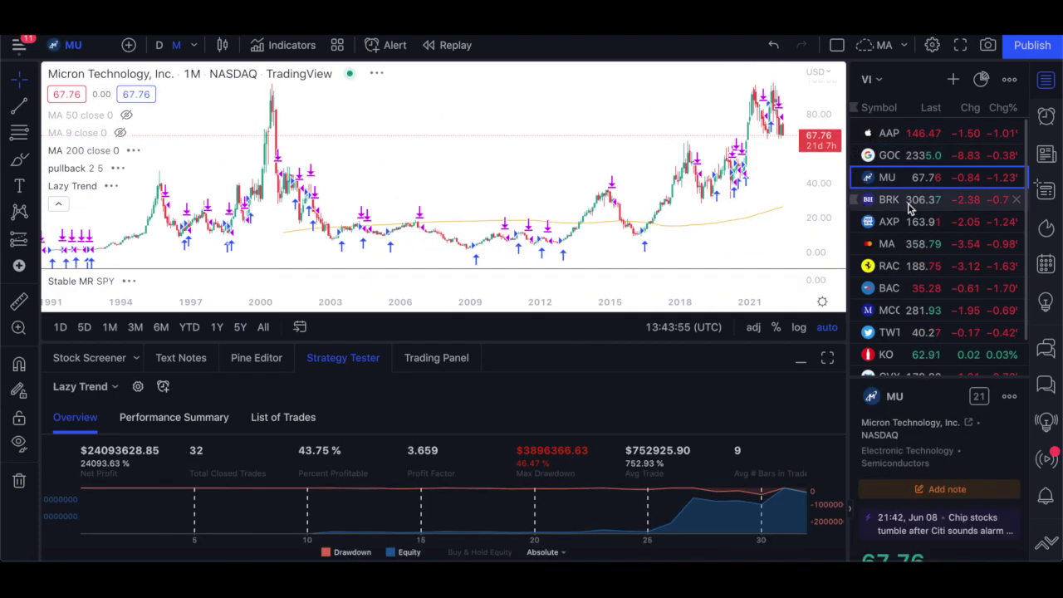
click(909, 204)
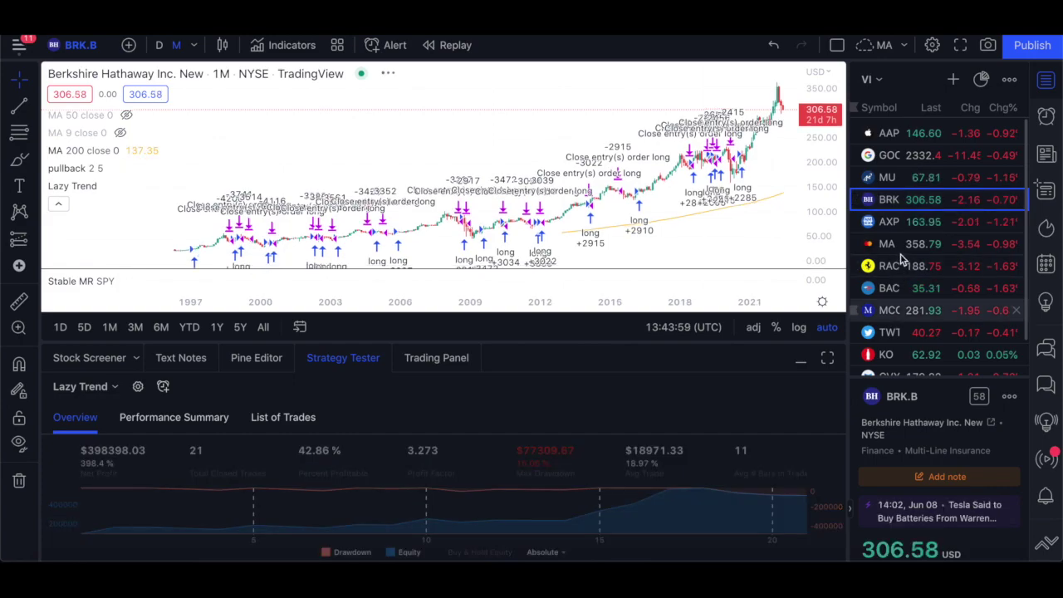
click(905, 220)
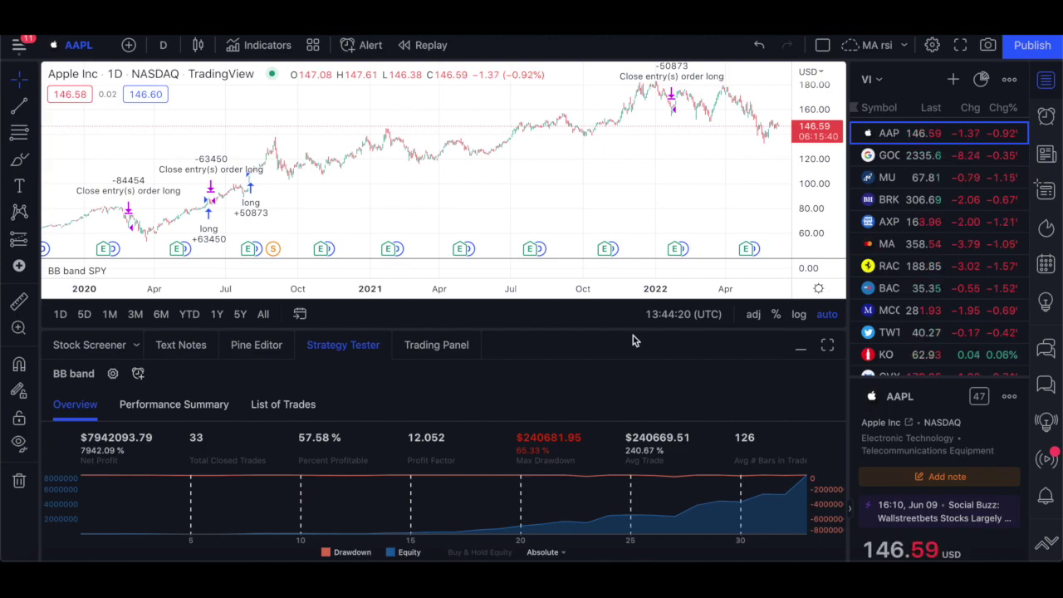
Step through BB band results for GOOGL, MU, BRK.B and AXP, then load the MA rsi copy2 layout
click(932, 160)
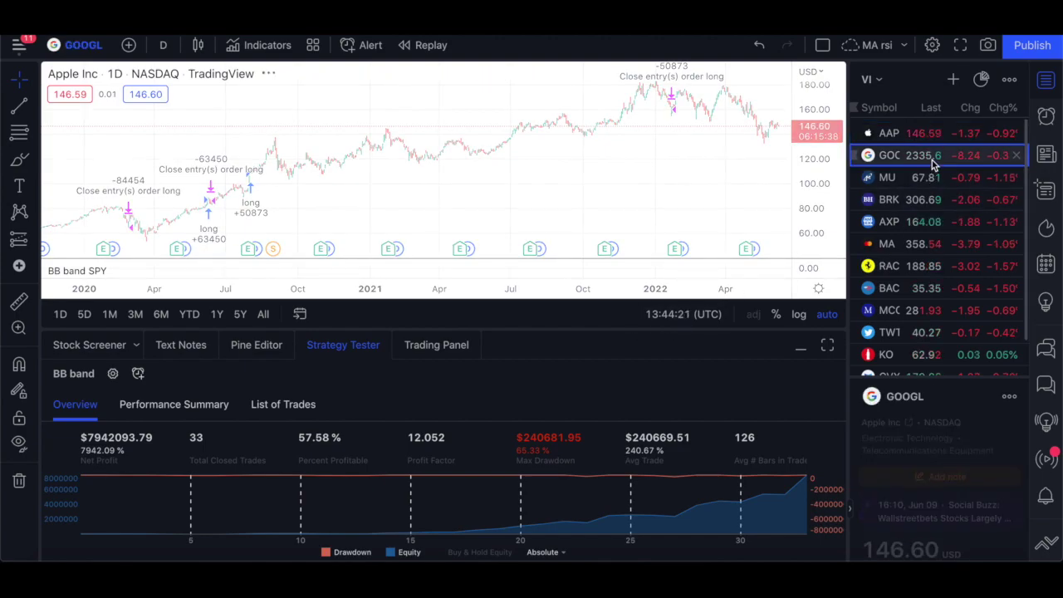
key(Down)
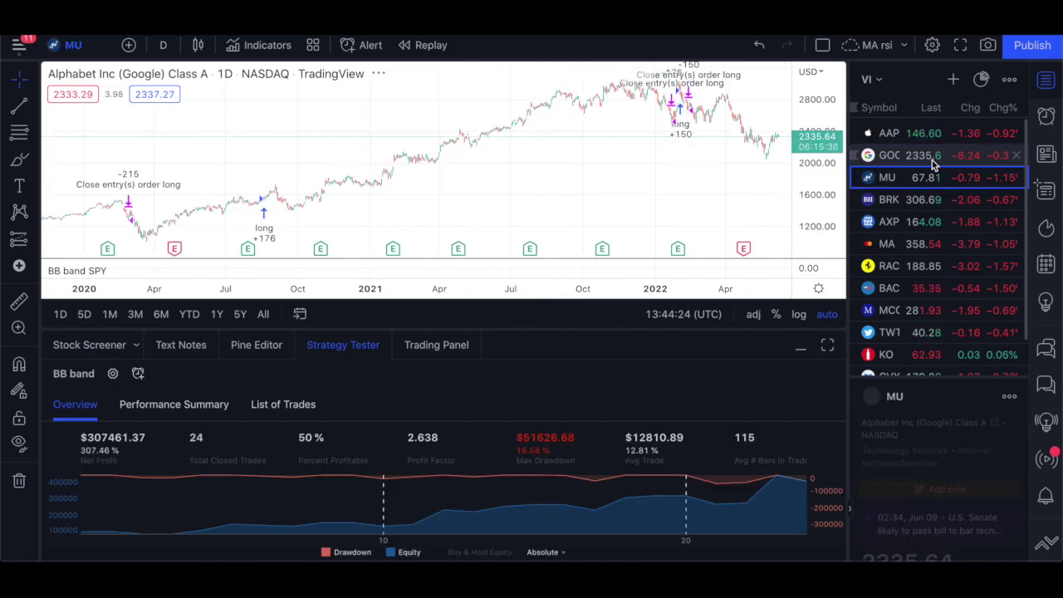
key(Down)
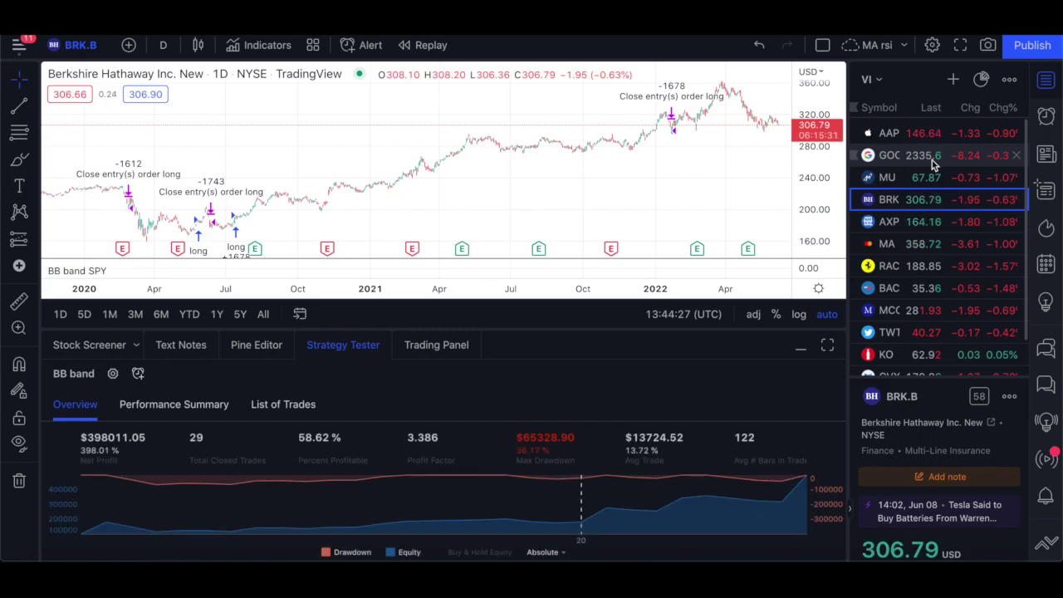
key(Down)
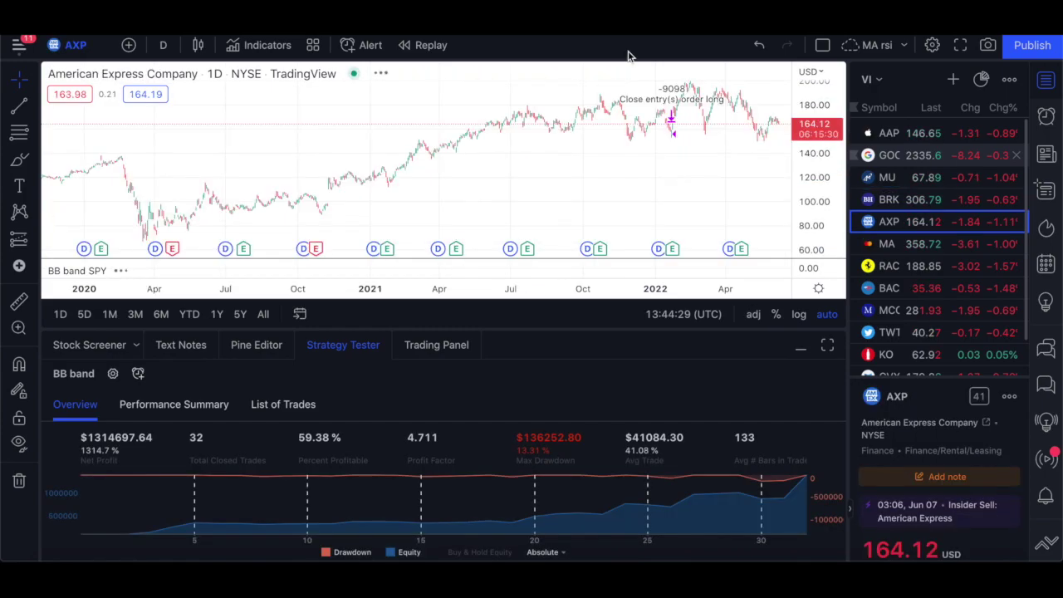
key(ctrl+Tab)
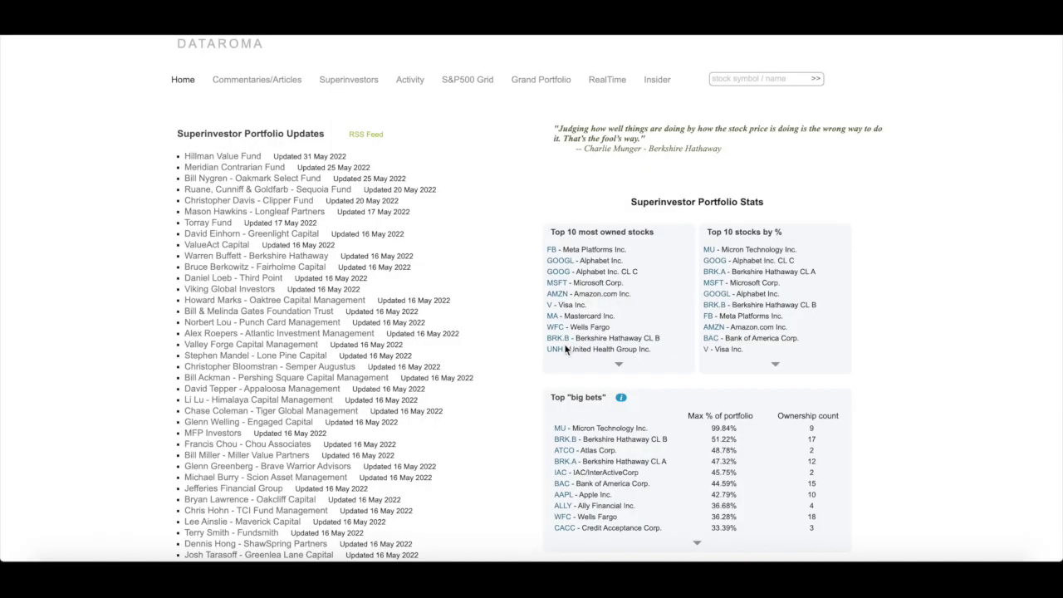
Browse Dataroma's Superinvestor Portfolio Updates list and bring up the Himalaya Capital Management link menu
scroll(548, 357, up, 1)
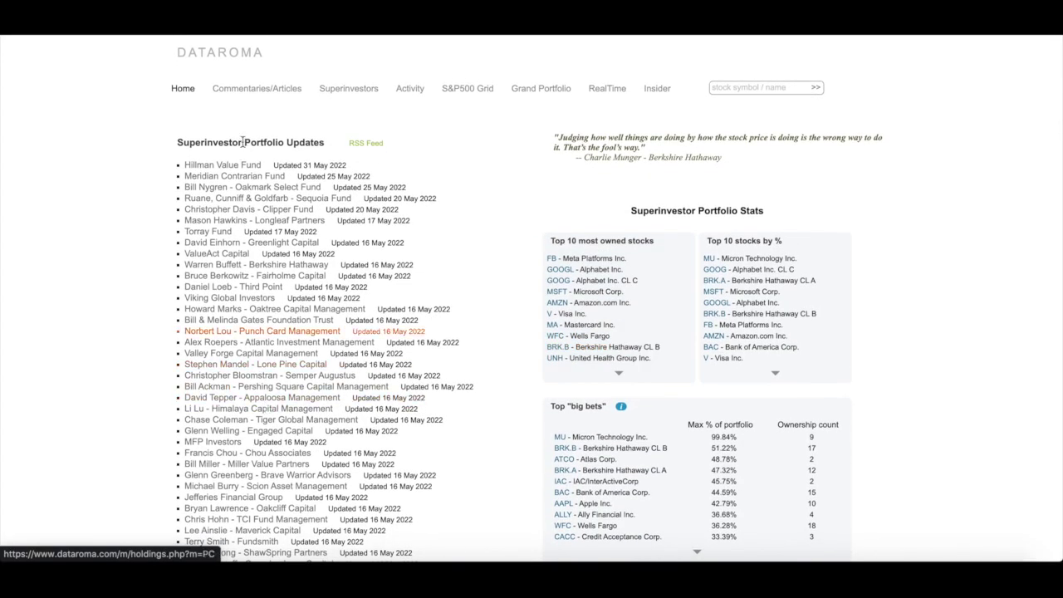
drag(241, 145, 294, 147)
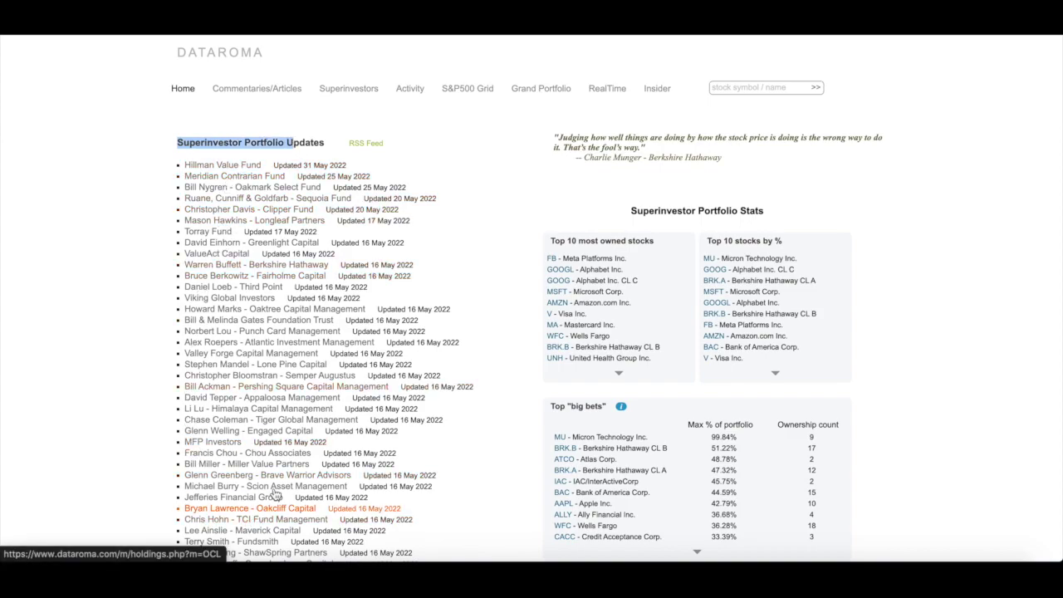
scroll(310, 251, down, 1)
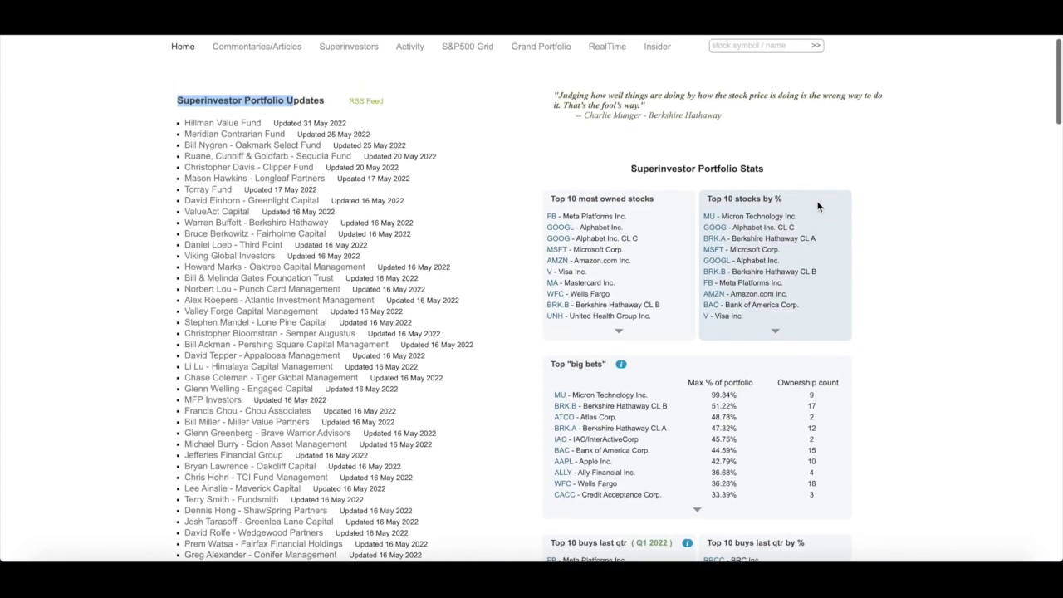
scroll(818, 206, up, 1)
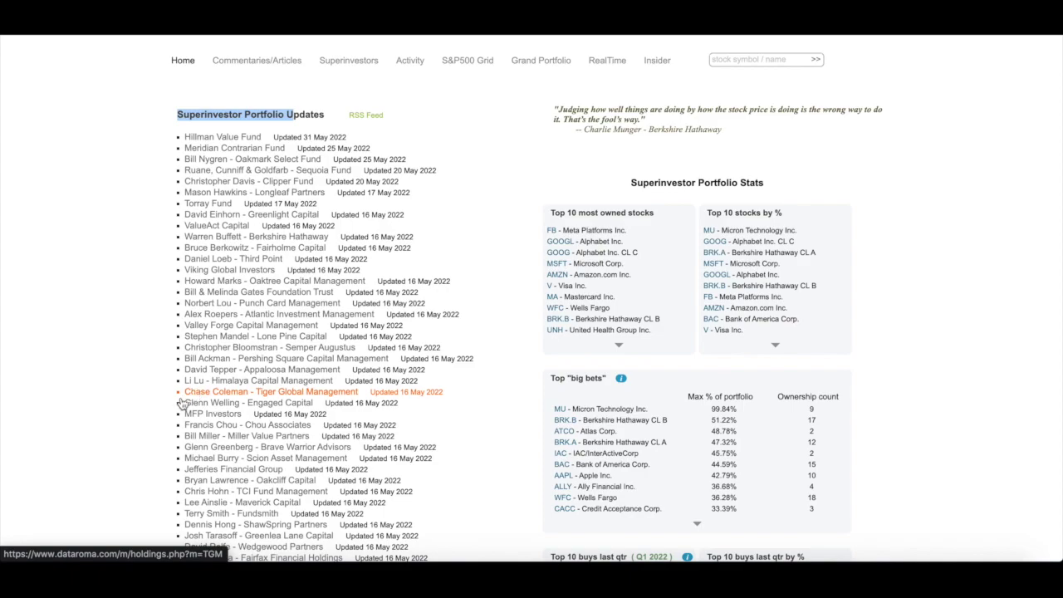
right_click(255, 382)
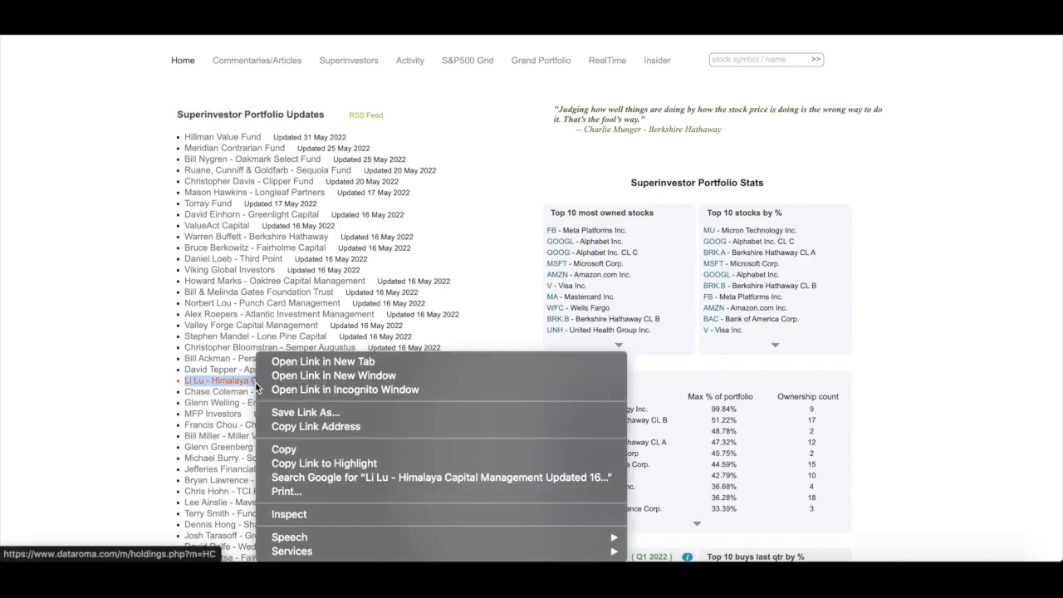
Open Himalaya Capital, Berkshire Hathaway and Scion Asset Management portfolios in new tabs
click(294, 361)
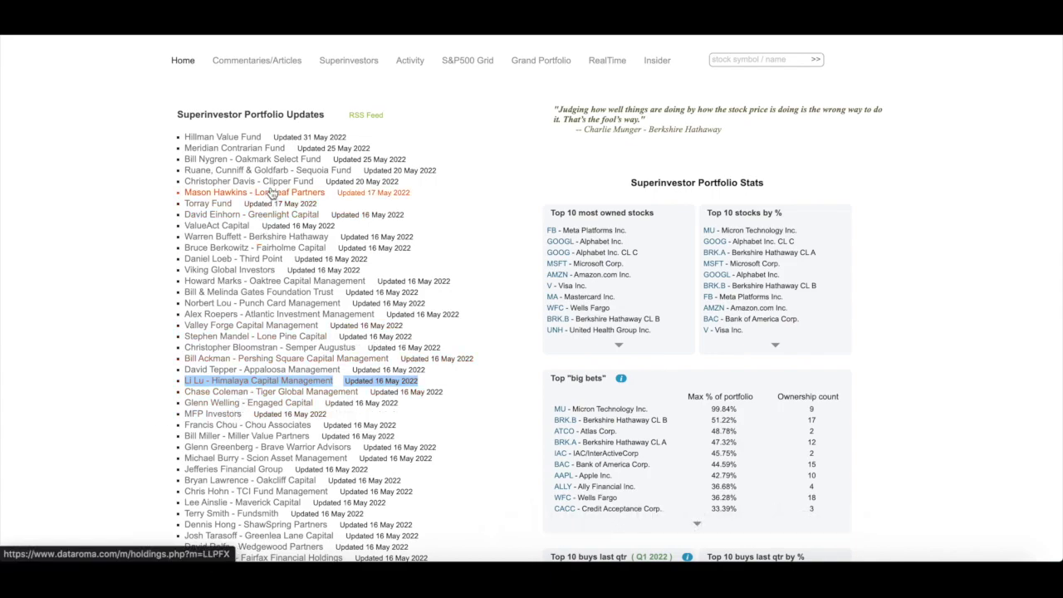
right_click(255, 235)
click(274, 238)
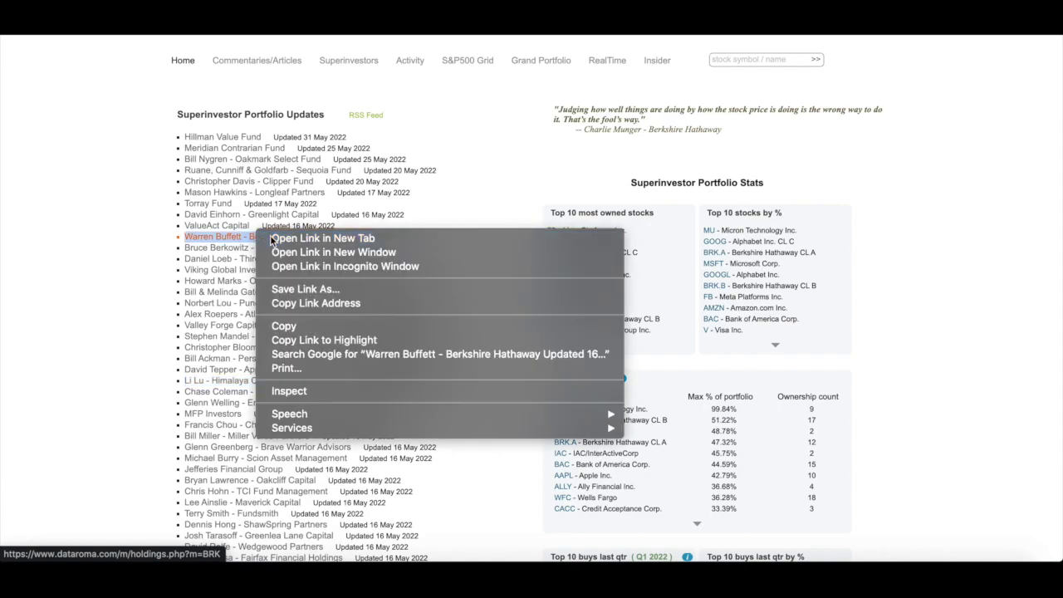
scroll(254, 387, down, 2)
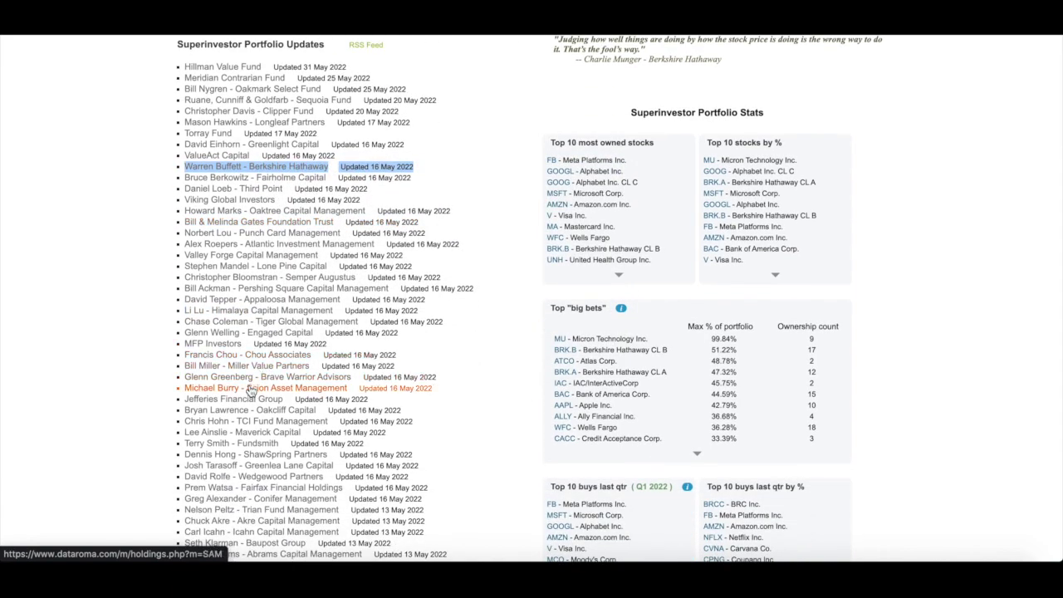
right_click(253, 387)
click(301, 363)
Open the Aquamarine Capital and Daily Journal Corp. portfolios in new tabs
scroll(301, 363, down, 1)
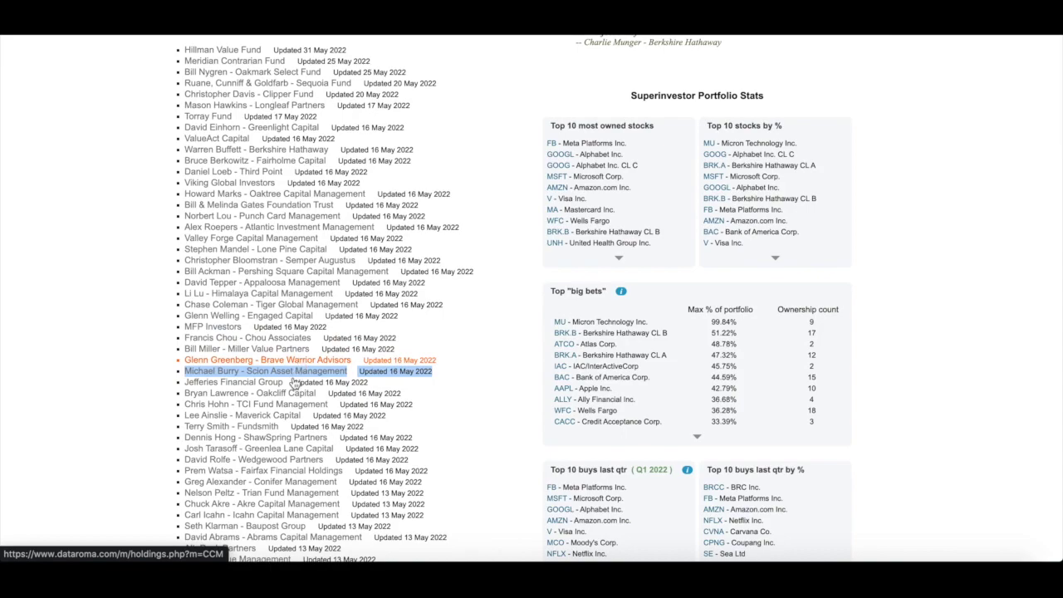
scroll(280, 448, down, 3)
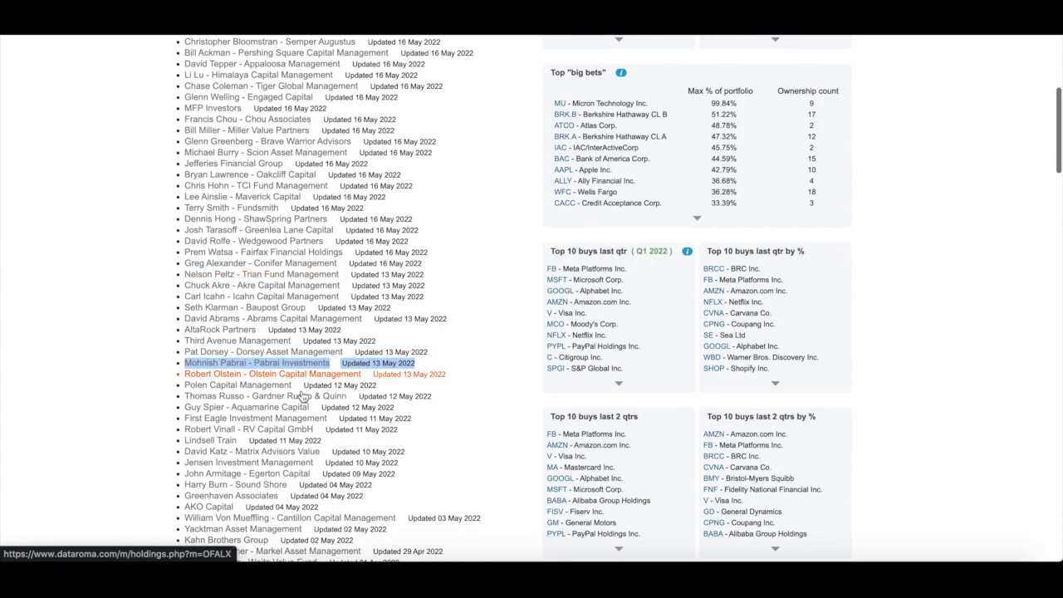
right_click(264, 407)
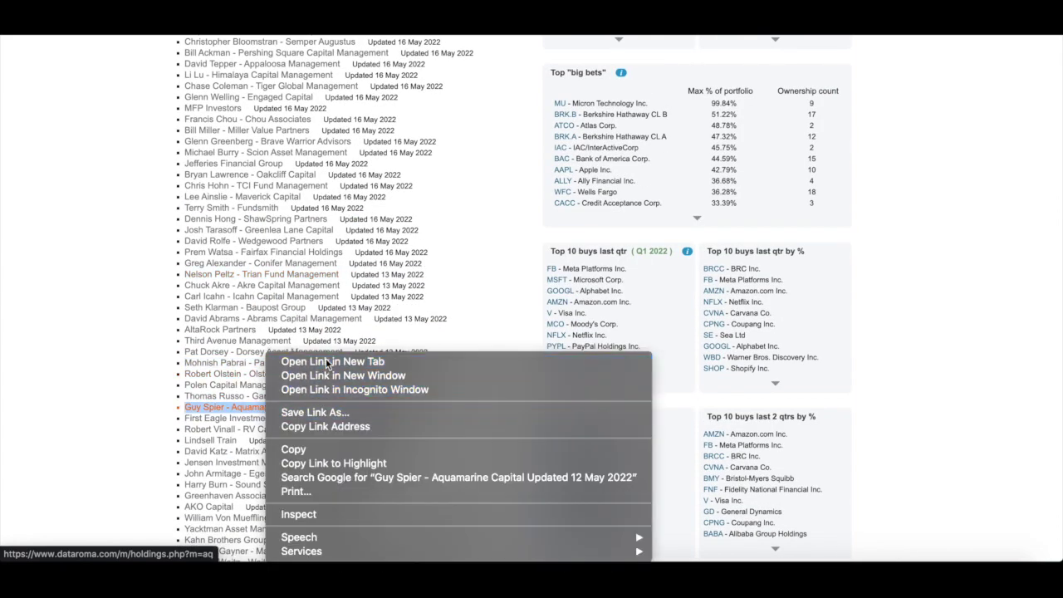
click(327, 364)
scroll(337, 459, down, 4)
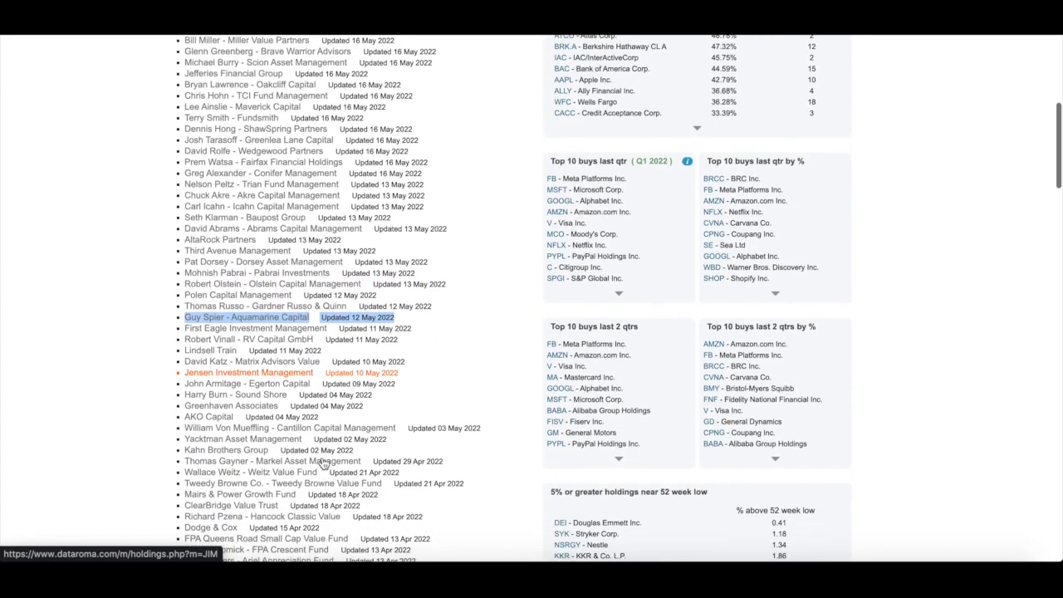
scroll(324, 463, down, 5)
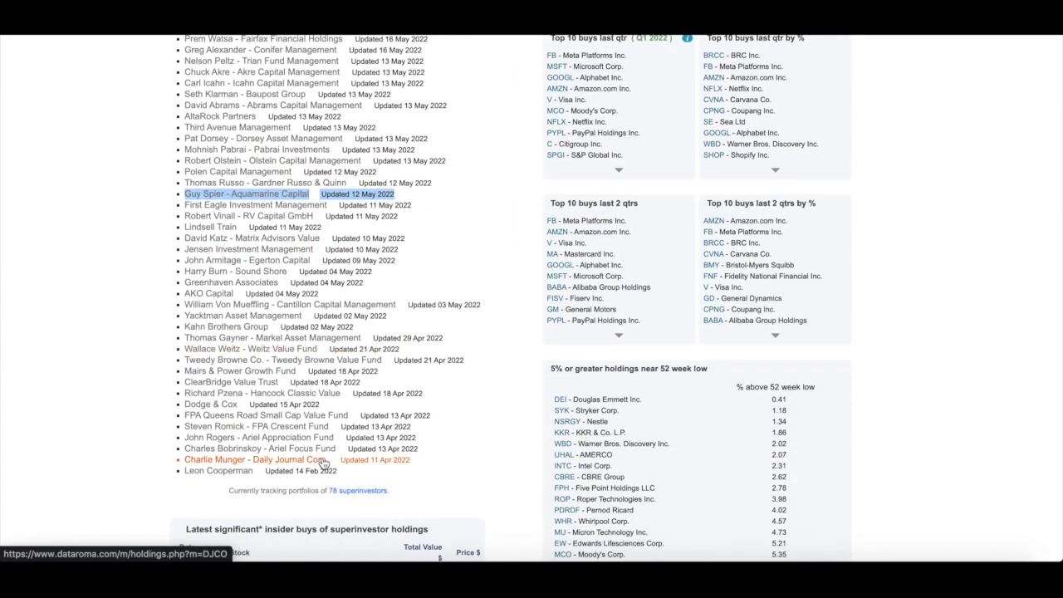
right_click(306, 462)
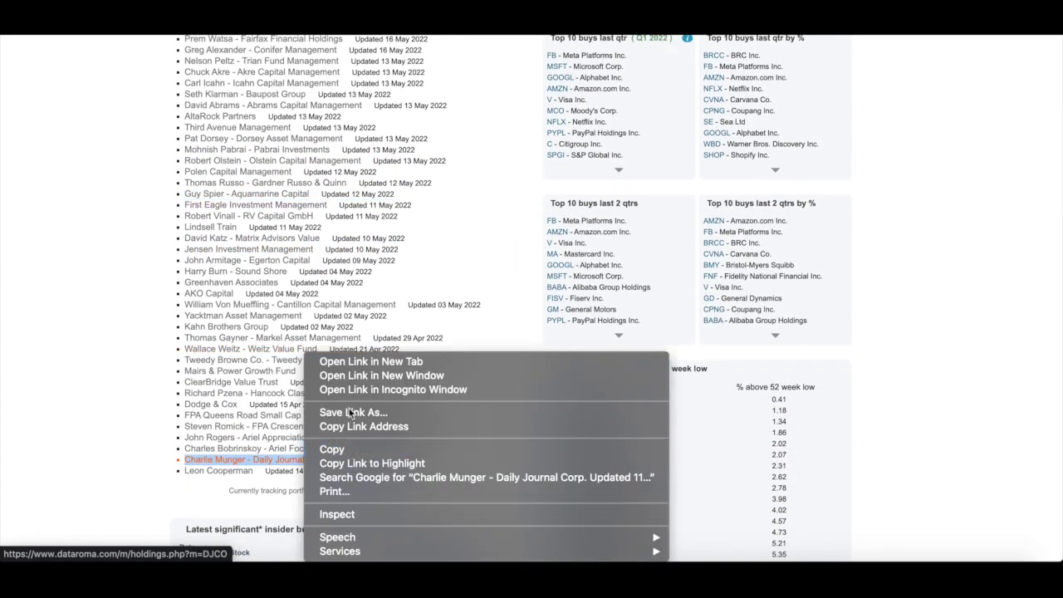
click(391, 362)
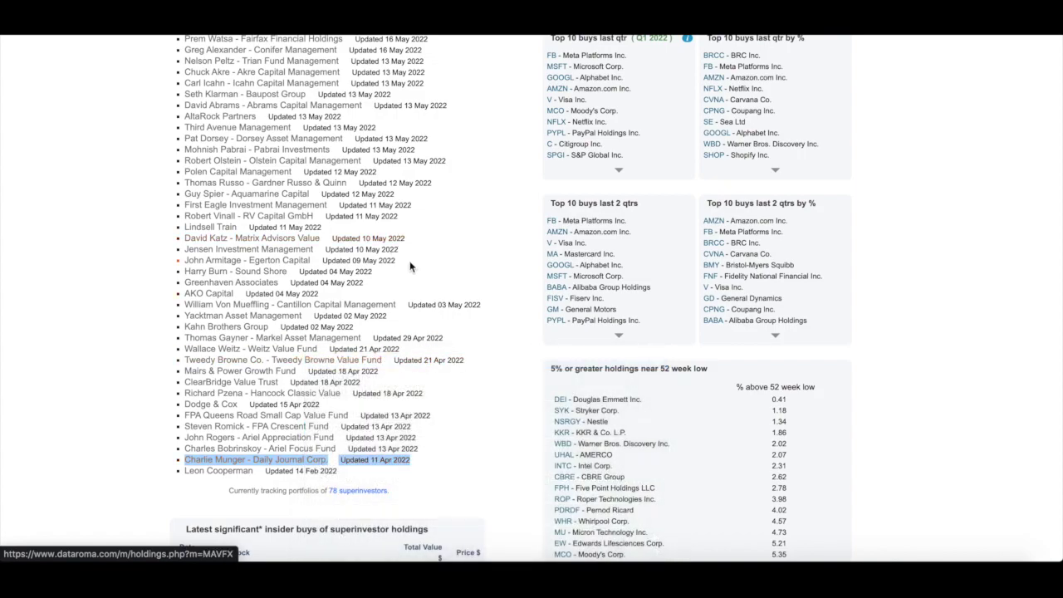
scroll(490, 250, up, 5)
scroll(491, 251, up, 3)
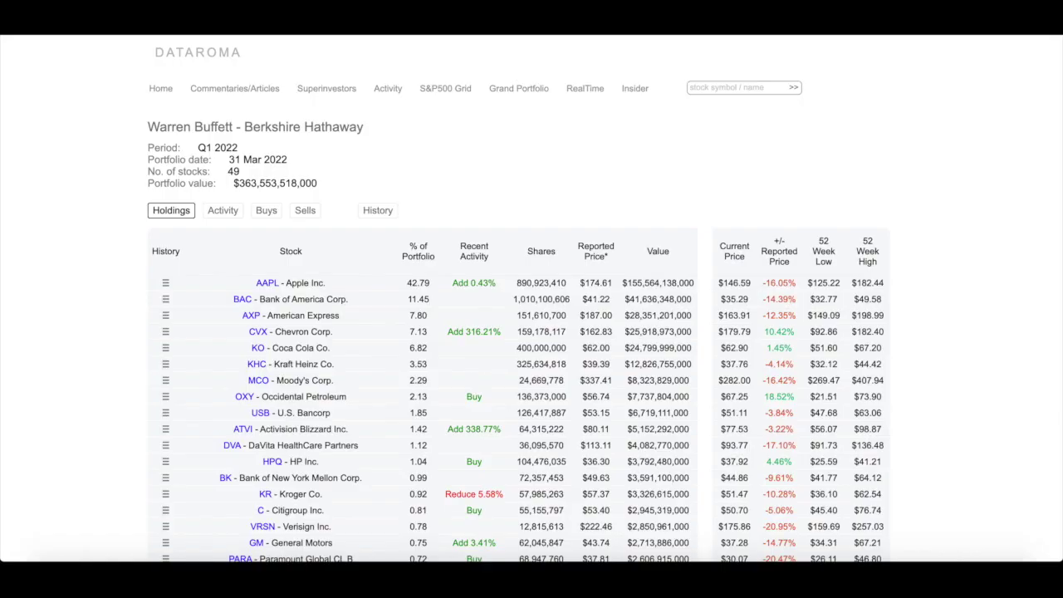
Scroll through Berkshire Hathaway's 49-stock Q1 2022 holdings table and back to the top
scroll(372, 337, down, 2)
scroll(372, 336, down, 3)
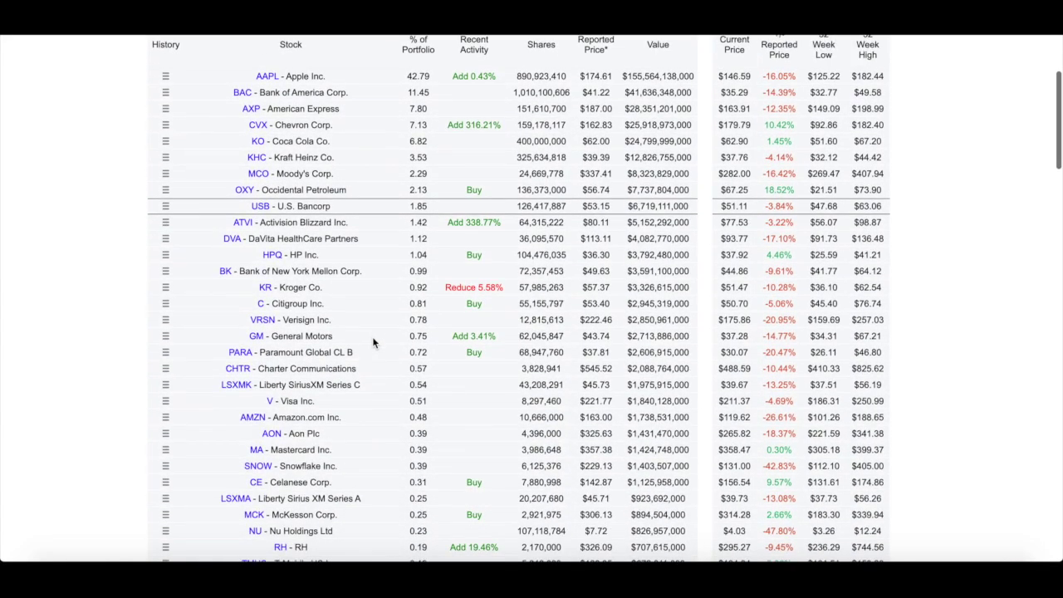
scroll(300, 394, down, 2)
scroll(300, 394, down, 6)
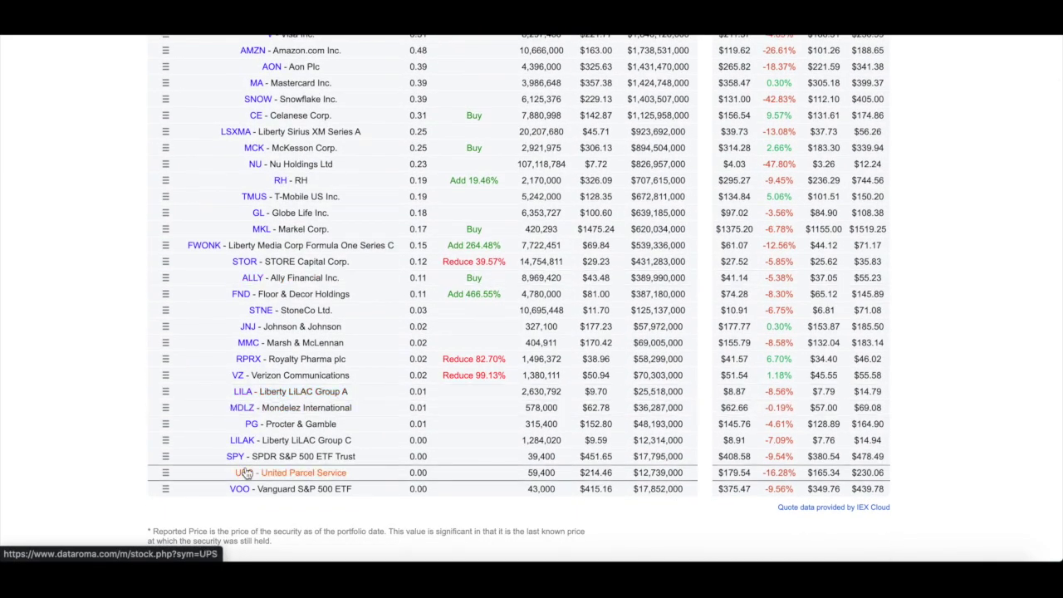
scroll(246, 472, up, 1)
scroll(332, 290, up, 4)
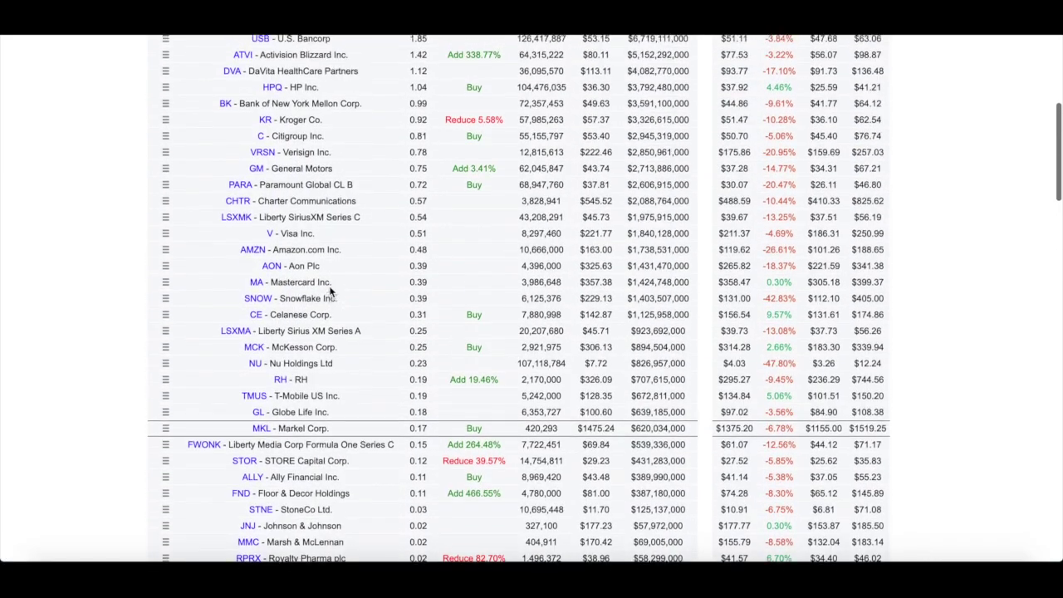
scroll(333, 291, up, 4)
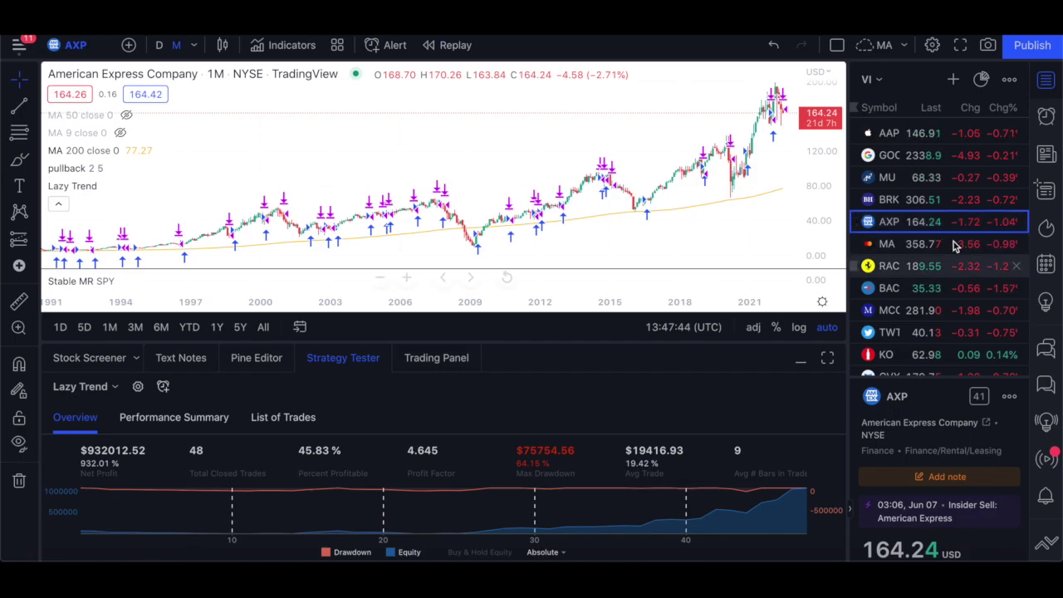
Check the Lazy Trend backtest for AAPL, then for BAC
click(932, 139)
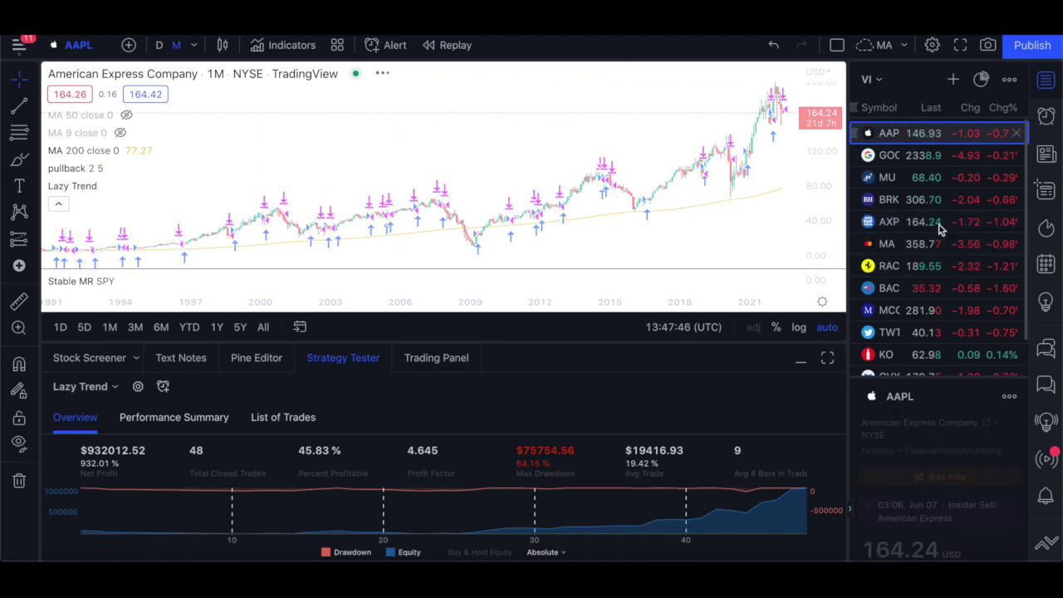
click(929, 288)
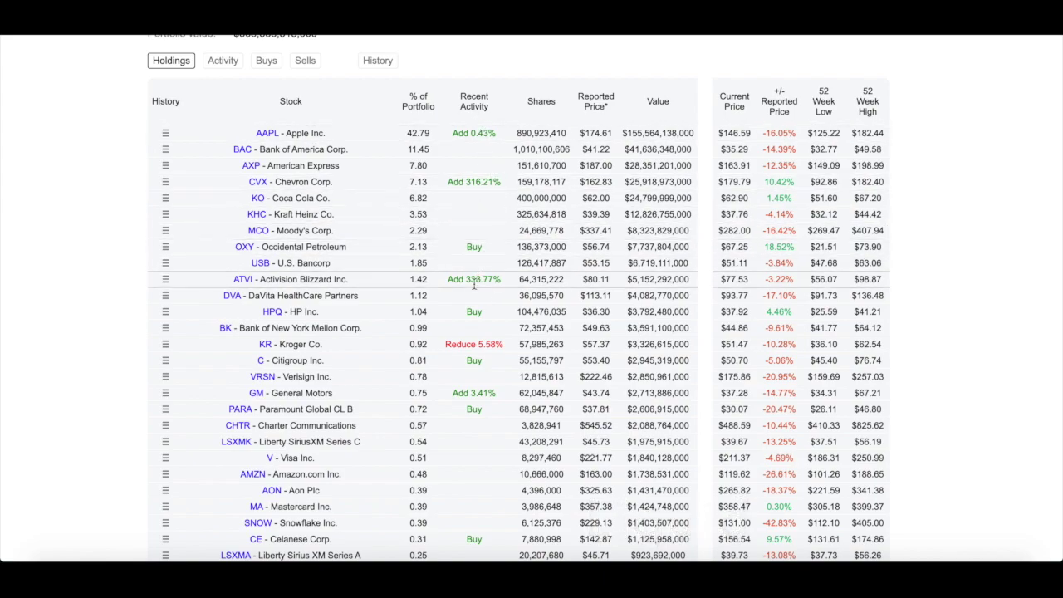
double_click(455, 279)
drag(476, 282, 496, 280)
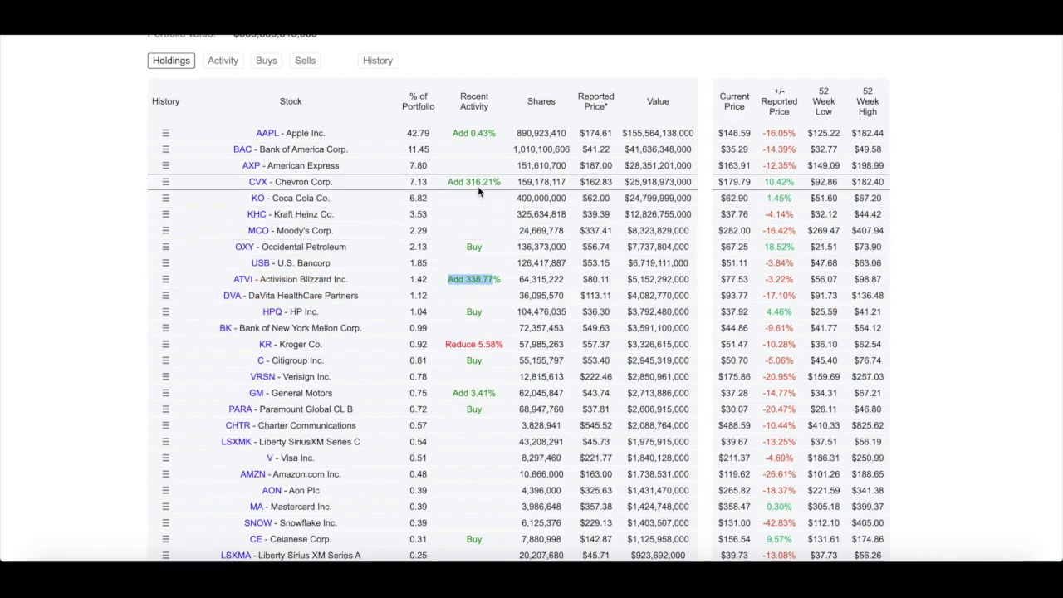
drag(453, 182, 493, 183)
scroll(347, 119, up, 3)
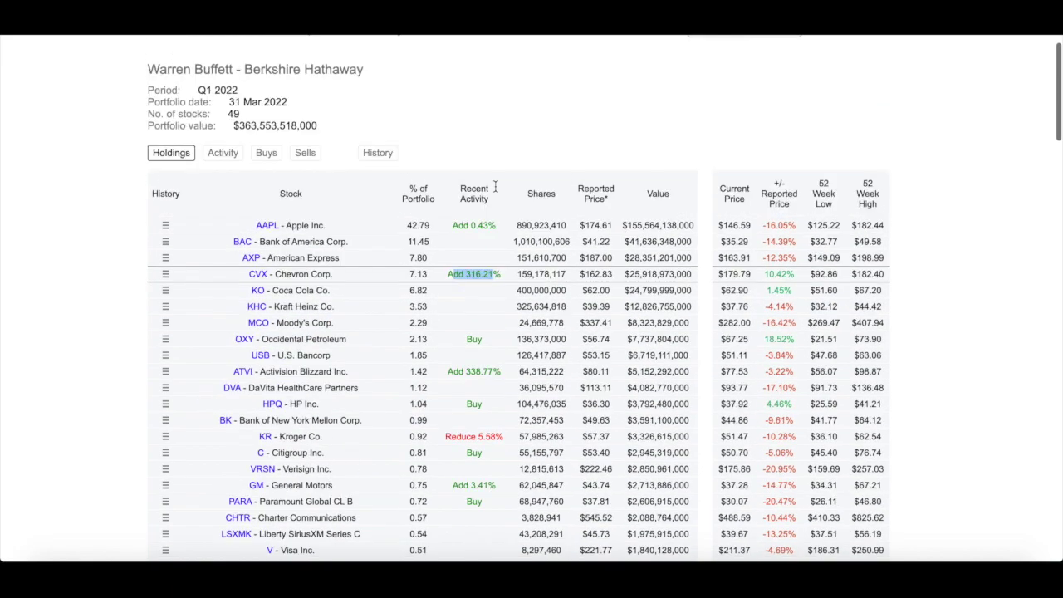
drag(165, 159, 297, 164)
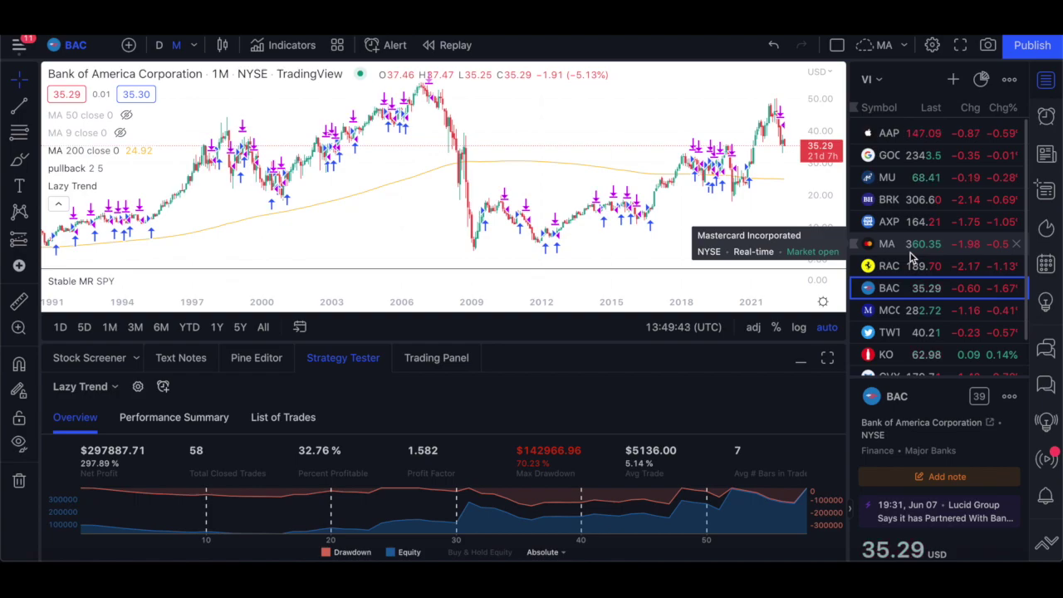
Load Coca-Cola (KO) to see its Lazy Trend results: 2396.57% net profit over 57 trades
click(933, 360)
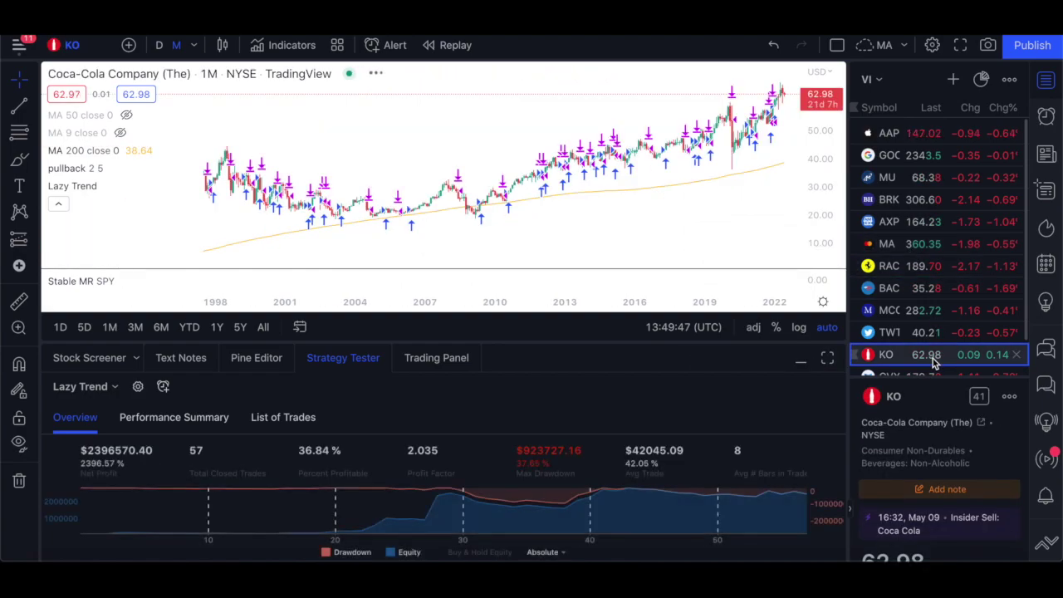